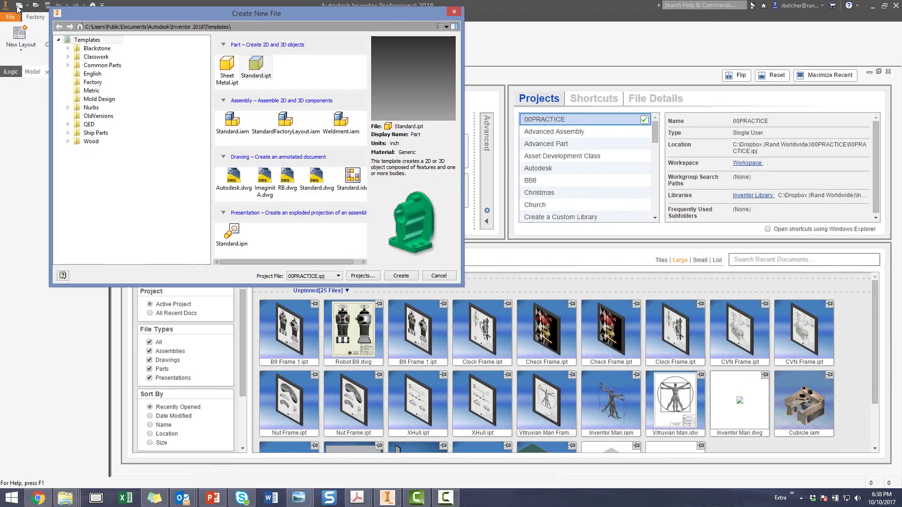
- Create a new Standard.ipt part with a 4.000-inch circle at the origin on the XY plane
{"action": "double_click", "coordinate": [256, 67]}
{"action": "left_click", "coordinate": [18, 39]}
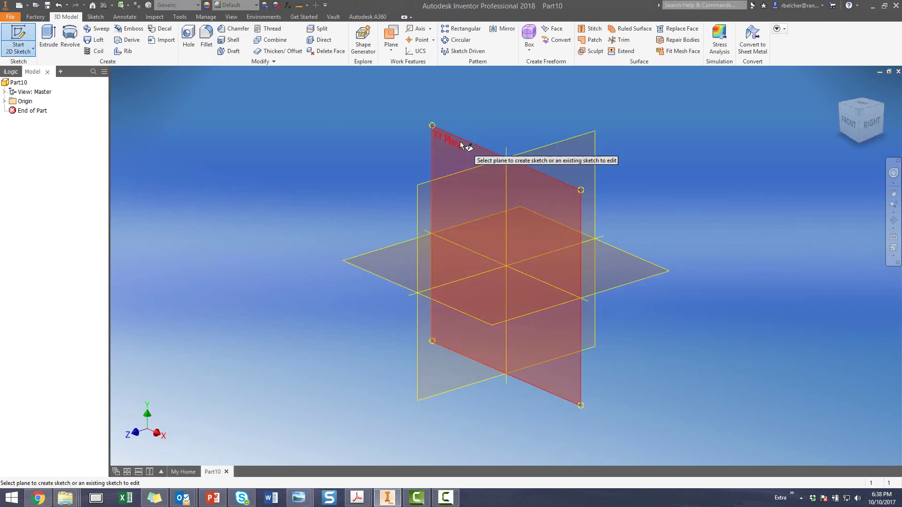
{"action": "left_click", "coordinate": [466, 146]}
{"action": "key", "text": "c"}
{"action": "left_click", "coordinate": [507, 265]}
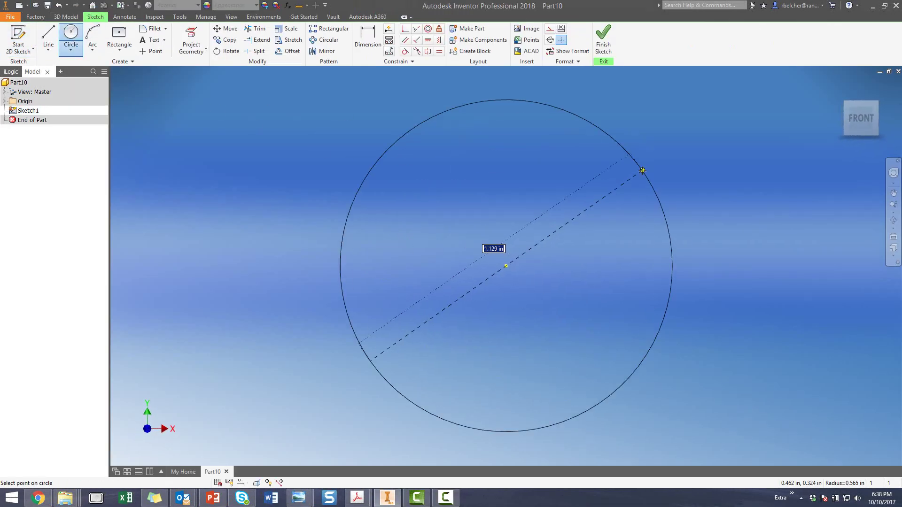
{"action": "type", "text": "4"}
{"action": "key", "text": "Return"}
{"action": "left_click", "coordinate": [604, 38]}
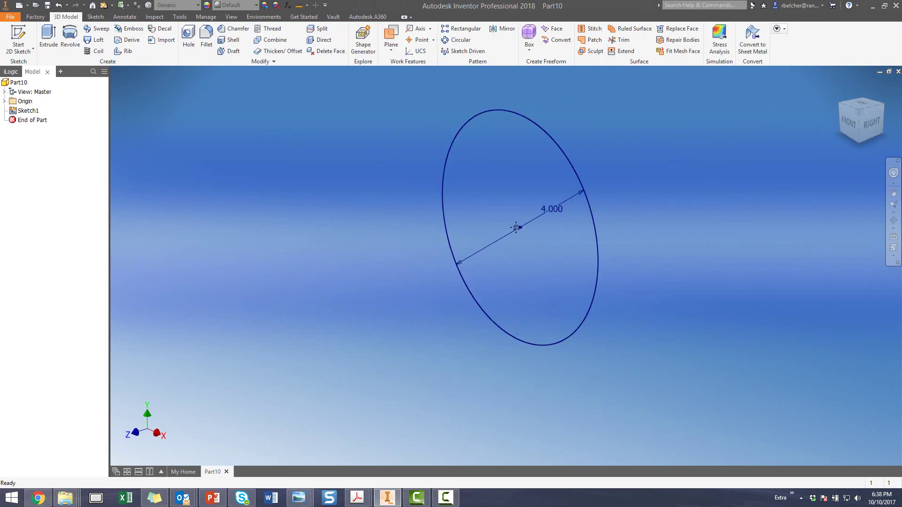
- Extrude the circle 0.125 in into a thin disc
{"action": "key", "text": "e"}
{"action": "type", "text": ".12"}
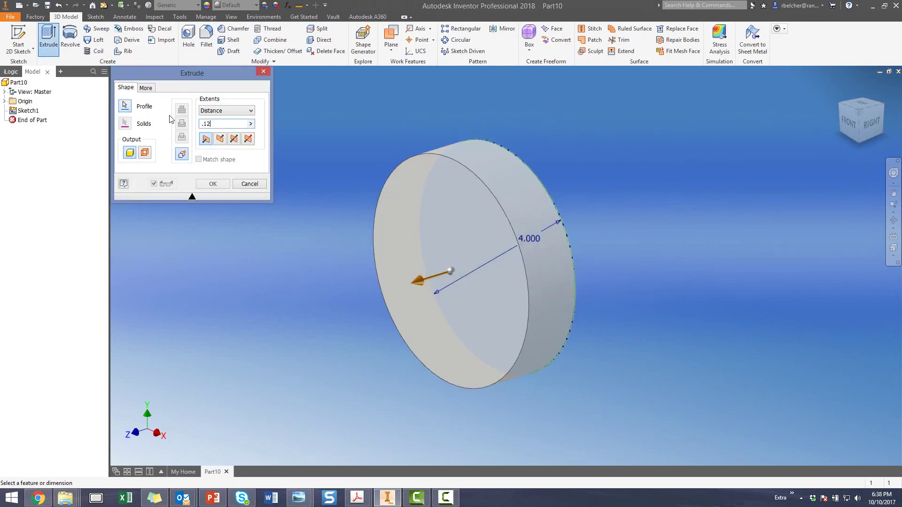
{"action": "key", "text": "Return"}
{"action": "key", "text": "s"}
- Sketch centre-aligned three-line text 'How to Add TEXT To a Sphere' on the disc's front face
{"action": "left_click", "coordinate": [458, 218]}
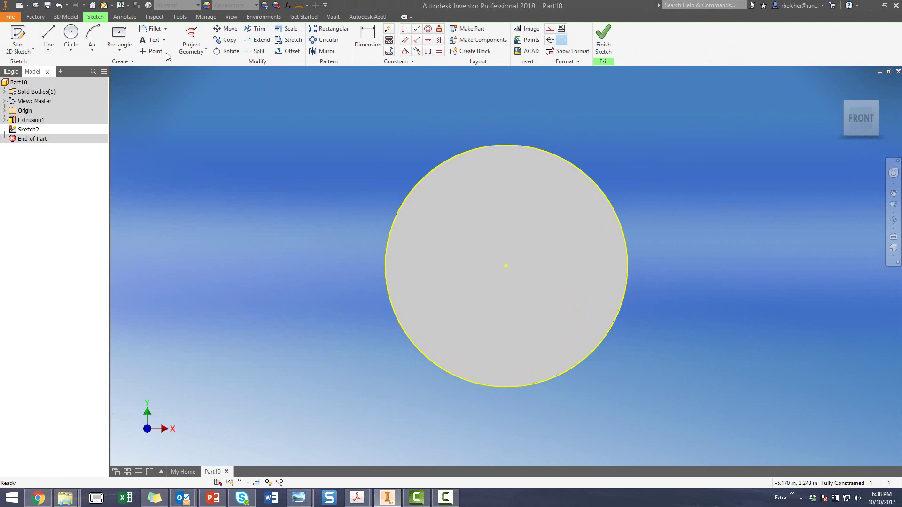
{"action": "left_click", "coordinate": [154, 40]}
{"action": "left_click_drag", "start_coordinate": [429, 188], "coordinate": [588, 340]}
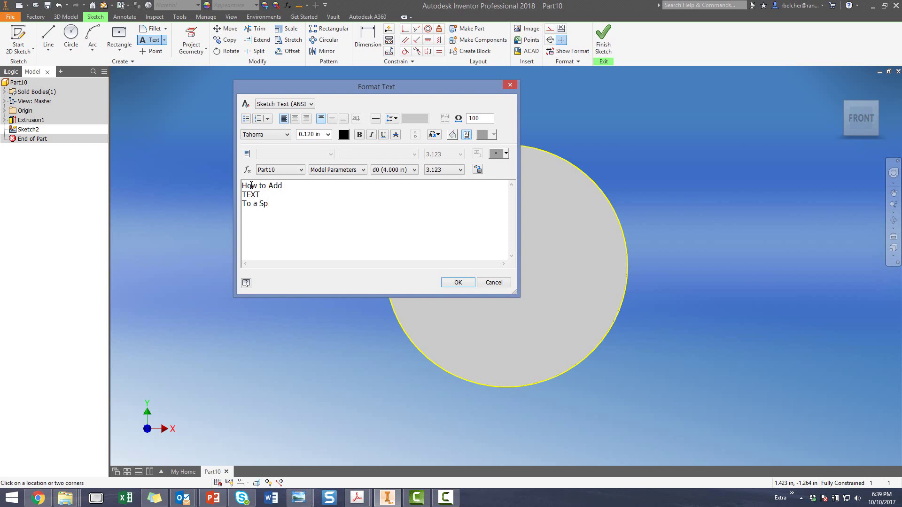
{"action": "key", "text": "ctrl+a"}
{"action": "left_click", "coordinate": [295, 118]}
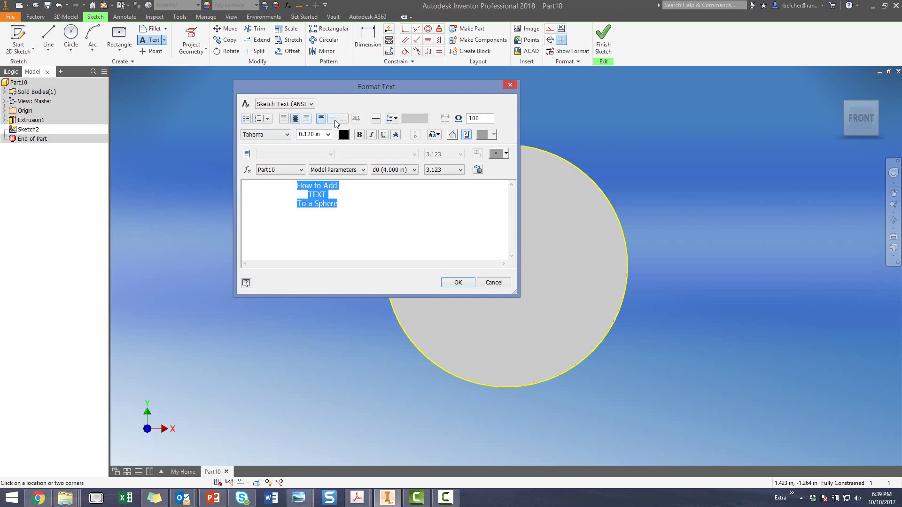
{"action": "key", "text": "Return"}
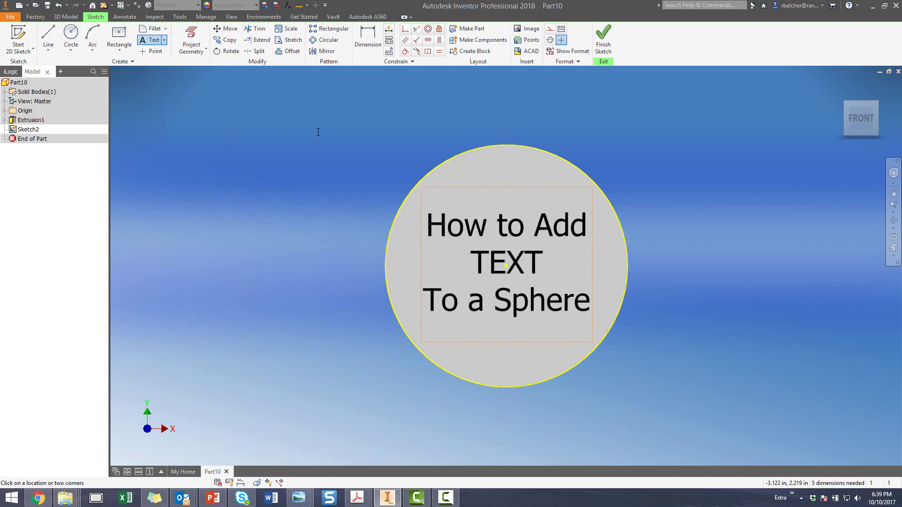
{"action": "left_click", "coordinate": [604, 39]}
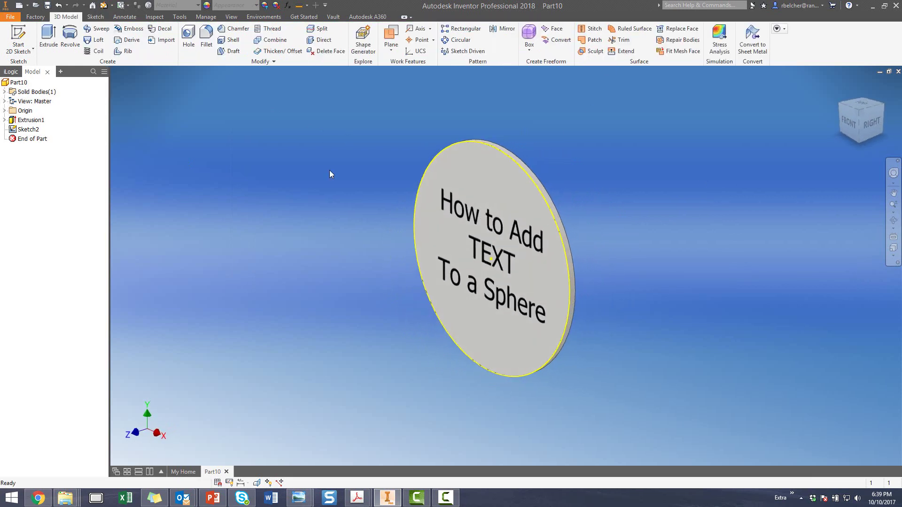
- Extrude the text profile 0.125 in so the lettering stands raised
{"action": "left_click", "coordinate": [49, 39]}
{"action": "left_click", "coordinate": [453, 215]}
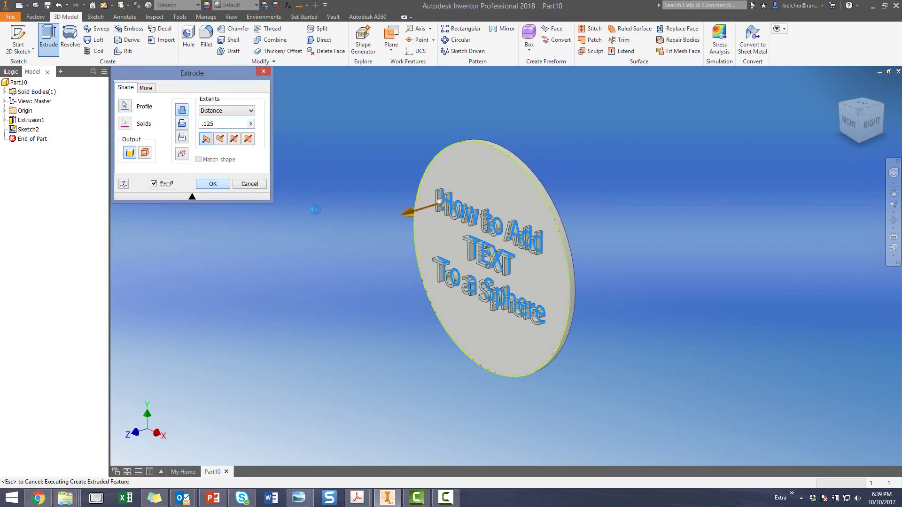
{"action": "left_click", "coordinate": [213, 184]}
{"action": "mouse_move", "coordinate": [327, 269]}
{"action": "middle_mouse_down", "text": "shift"}
{"action": "mouse_move", "coordinate": [403, 299]}
{"action": "mouse_move", "coordinate": [232, 268]}
{"action": "middle_mouse_up", "text": "shift"}
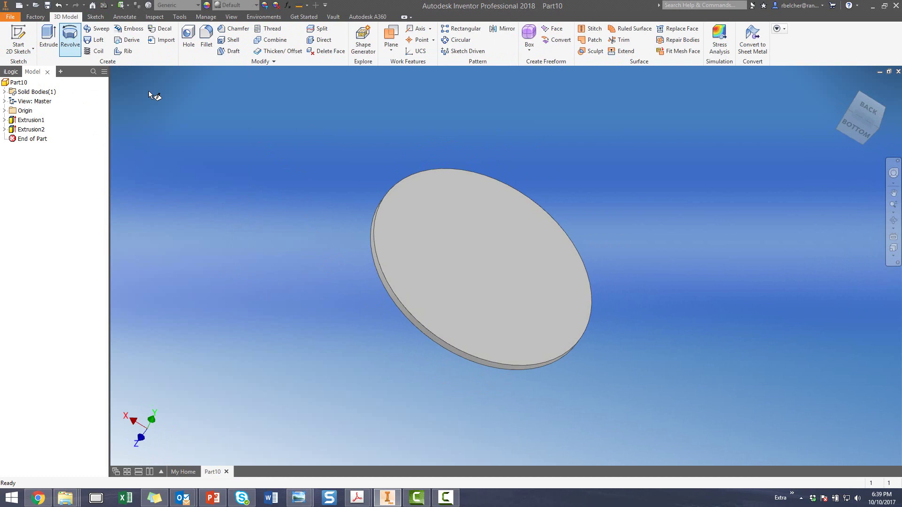
- On the back face, sketch a horizontal line made coincident with the circle centre
{"action": "key", "text": "s"}
{"action": "left_click", "coordinate": [463, 242]}
{"action": "key", "text": "l"}
{"action": "left_click", "coordinate": [261, 243]}
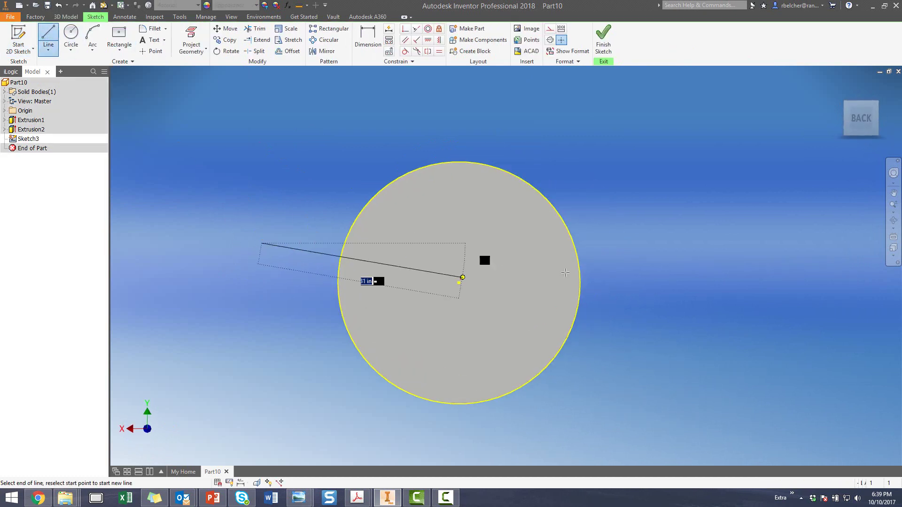
{"action": "left_click", "coordinate": [651, 243]}
{"action": "left_click", "coordinate": [405, 28]}
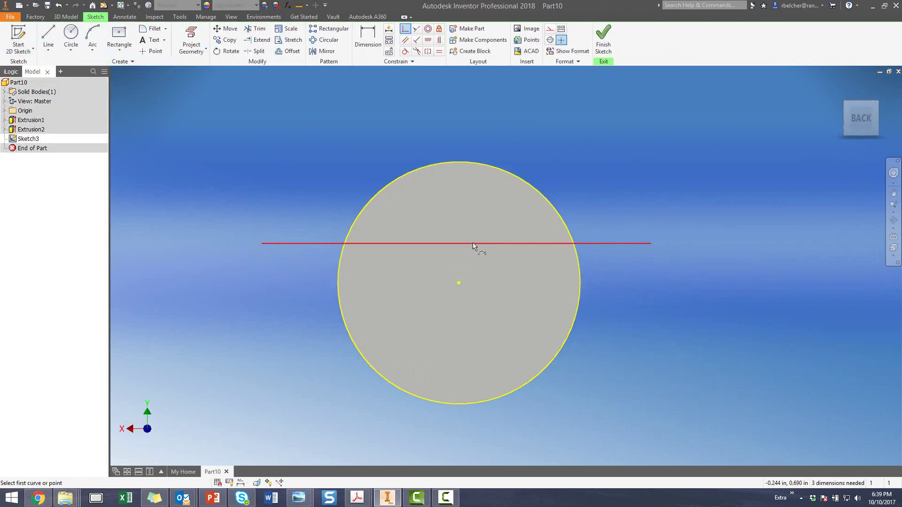
{"action": "left_click", "coordinate": [456, 244]}
{"action": "left_click", "coordinate": [459, 282]}
- Add a vertical line coincident with the circle centre and finish the sketch
{"action": "left_click", "coordinate": [48, 39]}
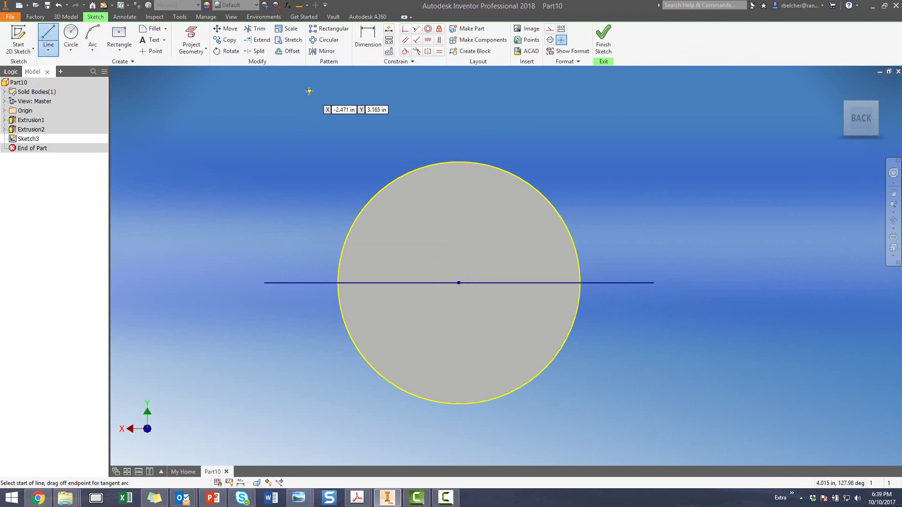
{"action": "left_click", "coordinate": [308, 91]}
{"action": "left_click", "coordinate": [309, 410]}
{"action": "left_click", "coordinate": [405, 28]}
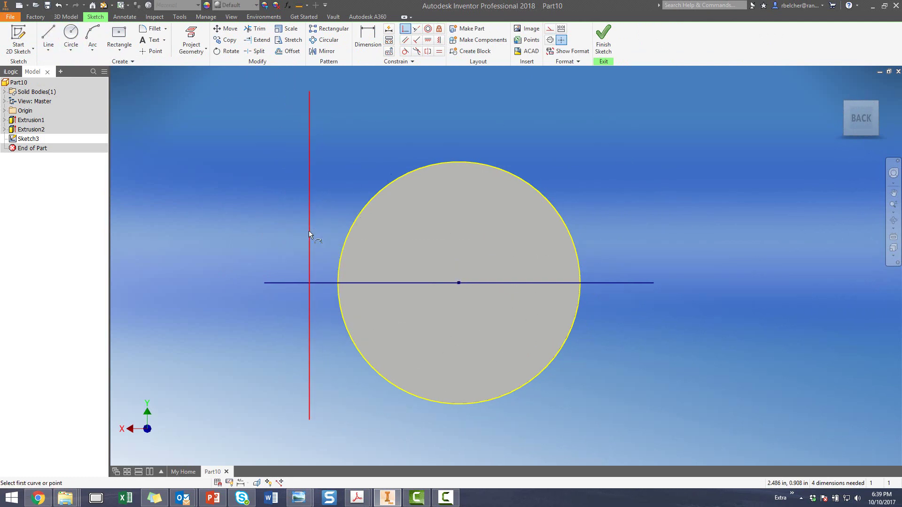
{"action": "left_click", "coordinate": [310, 256]}
{"action": "left_click", "coordinate": [459, 283]}
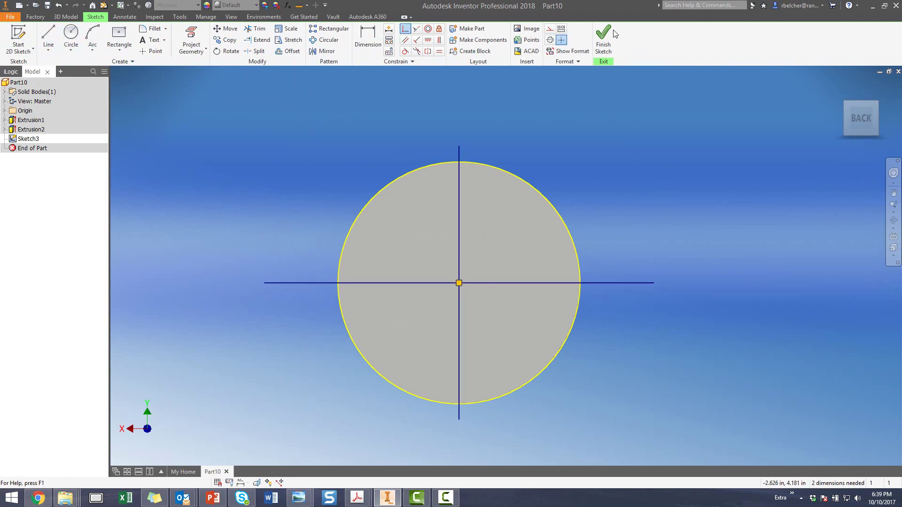
{"action": "left_click", "coordinate": [602, 42]}
{"action": "mouse_move", "coordinate": [308, 262]}
{"action": "middle_mouse_down", "text": "shift"}
{"action": "mouse_move", "coordinate": [397, 275]}
{"action": "mouse_move", "coordinate": [411, 307]}
{"action": "mouse_move", "coordinate": [348, 295]}
{"action": "middle_mouse_up", "text": "shift"}
- Bend the disc 90° with radius 3 about the horizontal line, then share Sketch3
{"action": "left_click", "coordinate": [268, 61]}
{"action": "left_click", "coordinate": [204, 78]}
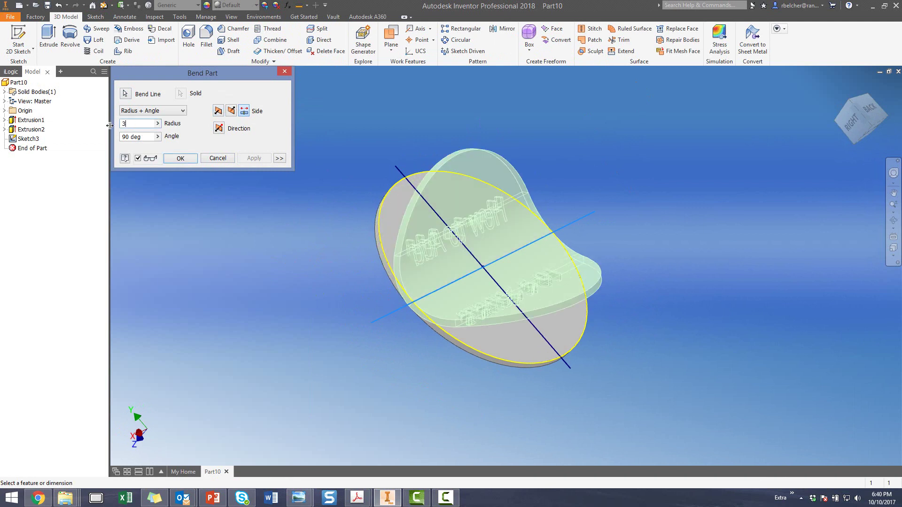
{"action": "left_click", "coordinate": [180, 159]}
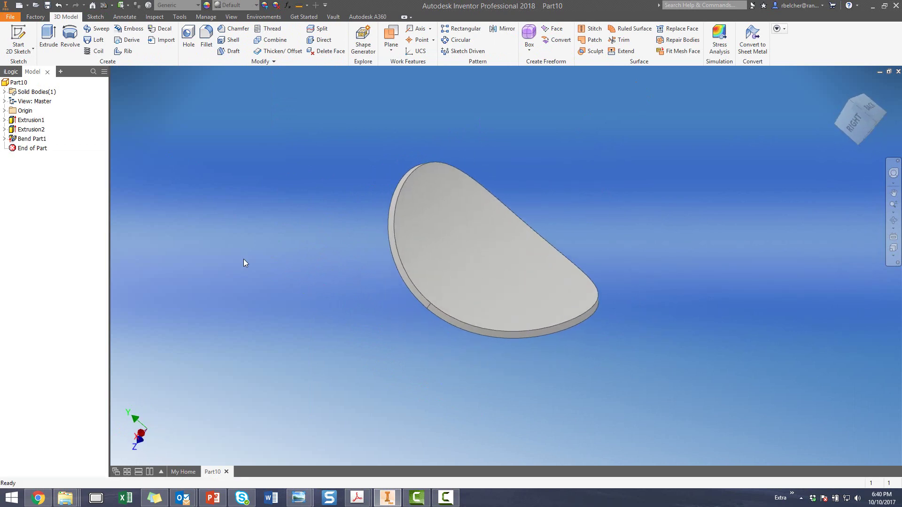
{"action": "right_click", "coordinate": [36, 150]}
{"action": "left_click", "coordinate": [63, 178]}
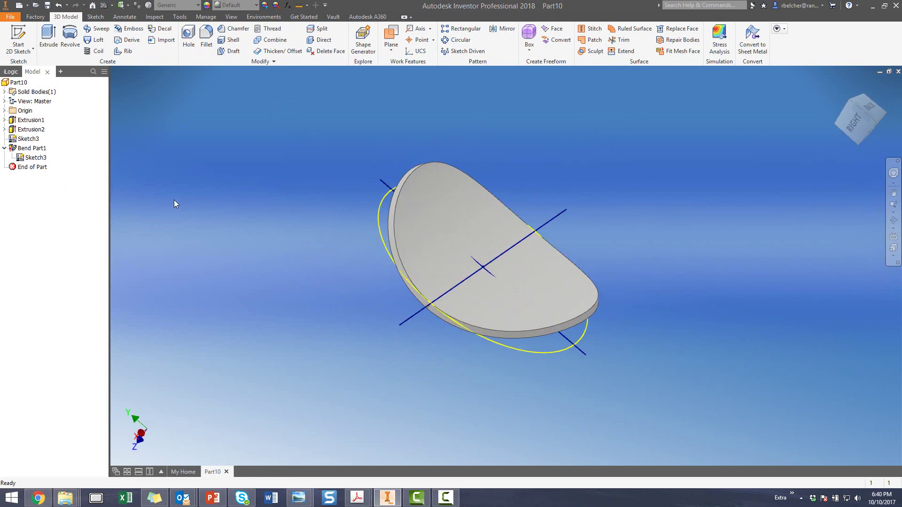
- Apply a second Bend Part about the vertical line and view the dome from the front
{"action": "left_click", "coordinate": [252, 63]}
{"action": "left_click", "coordinate": [204, 89]}
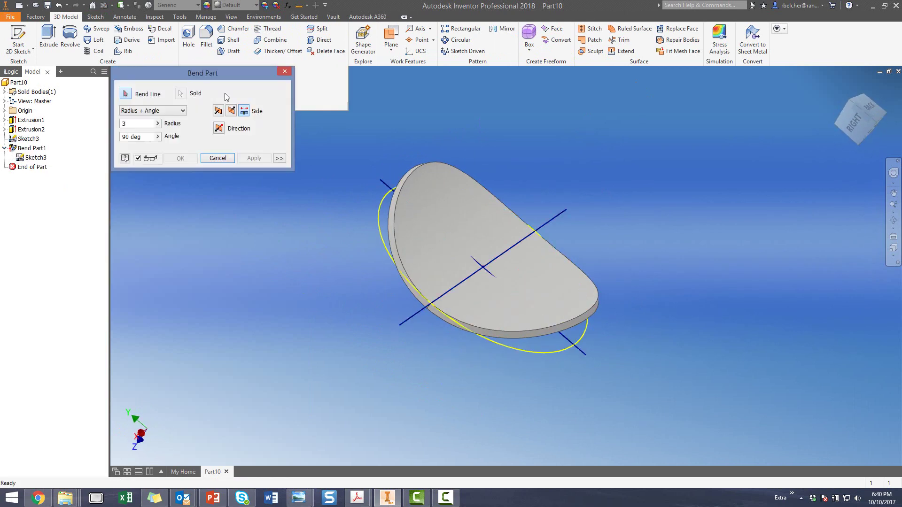
{"action": "left_click", "coordinate": [384, 186]}
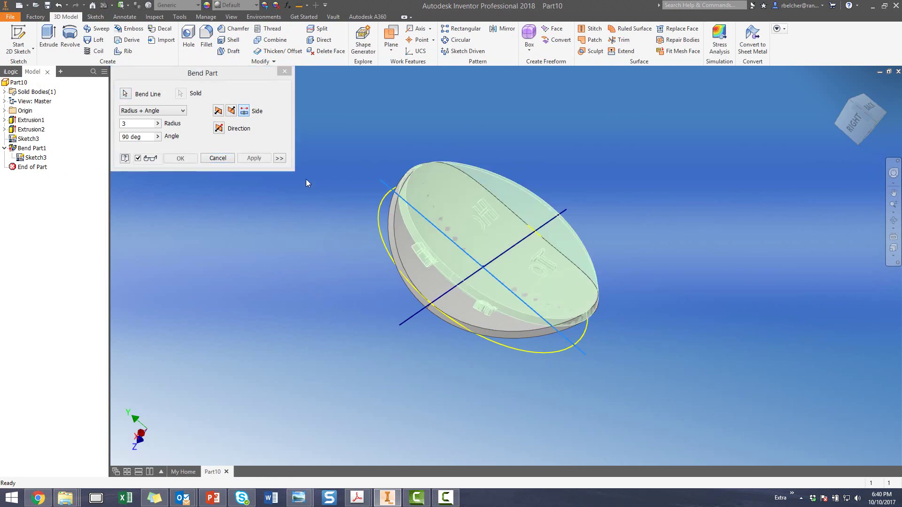
{"action": "left_click", "coordinate": [181, 157]}
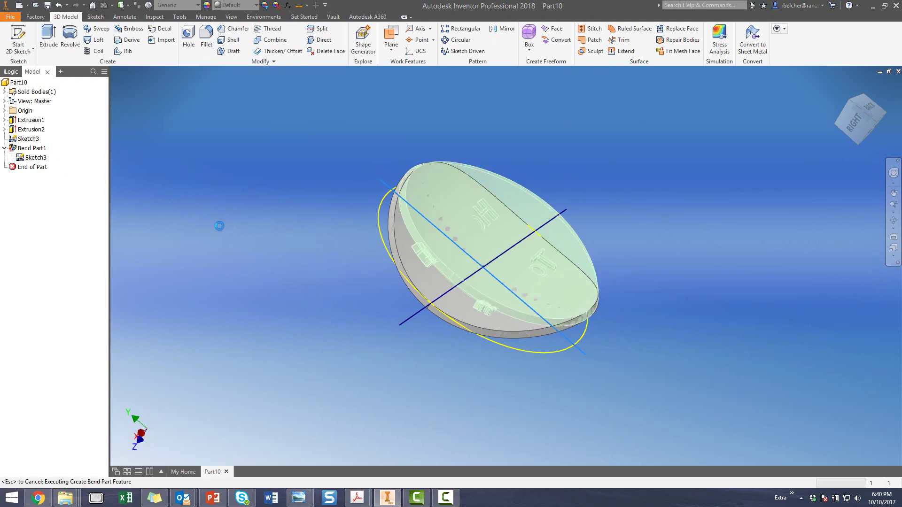
{"action": "key", "text": "F6"}
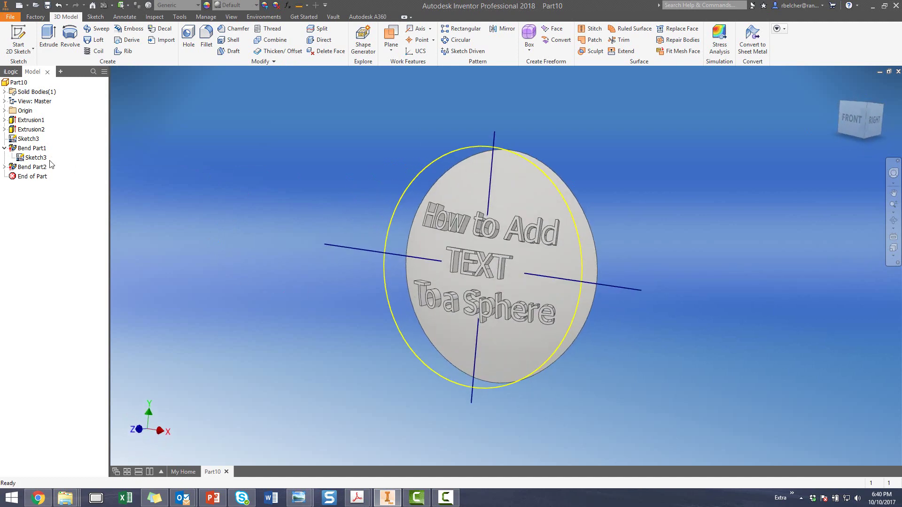
{"action": "right_click", "coordinate": [39, 157]}
{"action": "left_click", "coordinate": [167, 248]}
- Delete the disc's back face with Heal checked, closing it into the lettered sphere
{"action": "middle_click_drag", "start_coordinate": [168, 246], "coordinate": [147, 255], "text": "shift"}
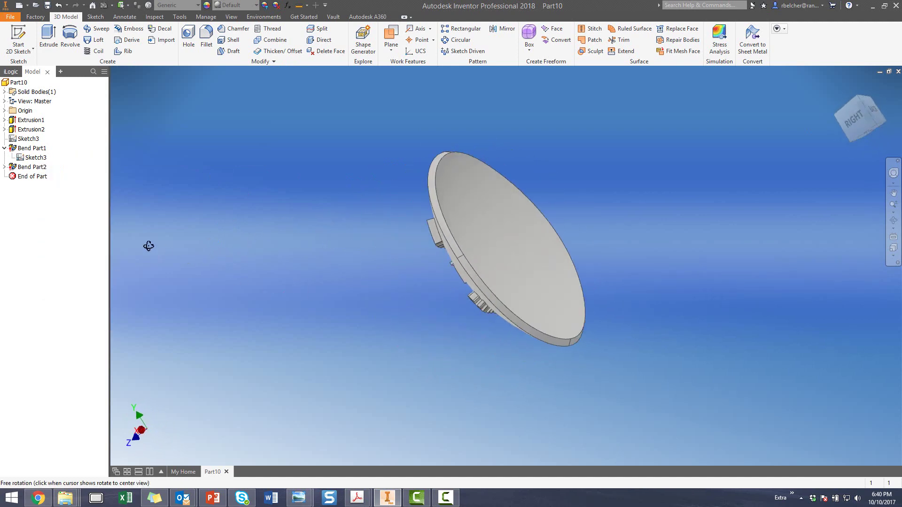
{"action": "left_click", "coordinate": [329, 51]}
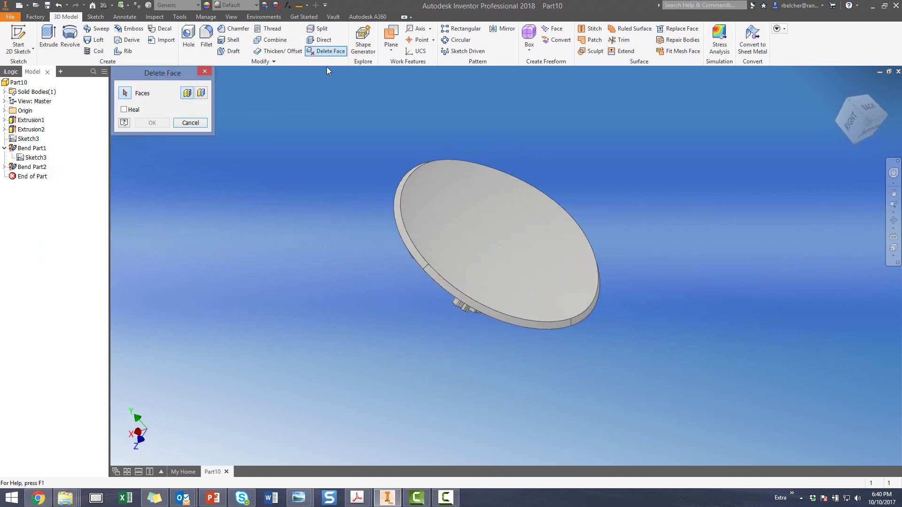
{"action": "left_click", "coordinate": [400, 220]}
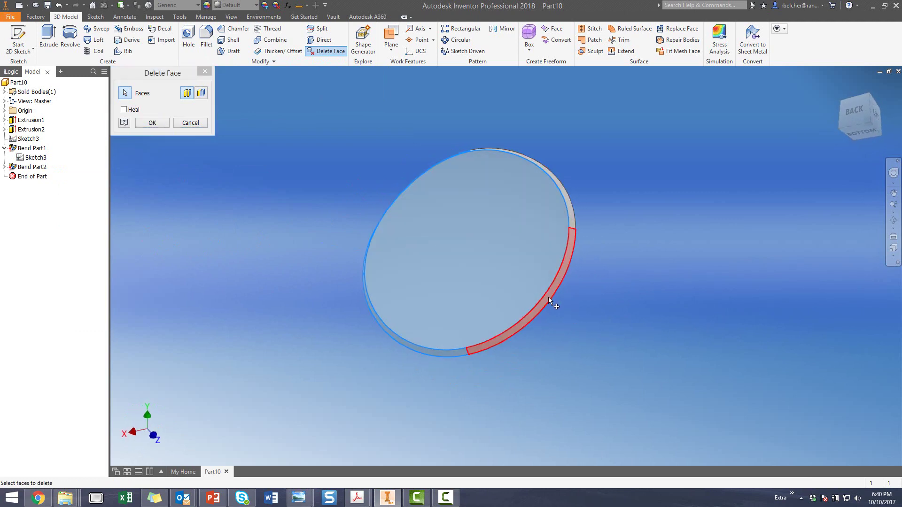
{"action": "middle_click_drag", "start_coordinate": [400, 220], "coordinate": [570, 215], "text": "shift"}
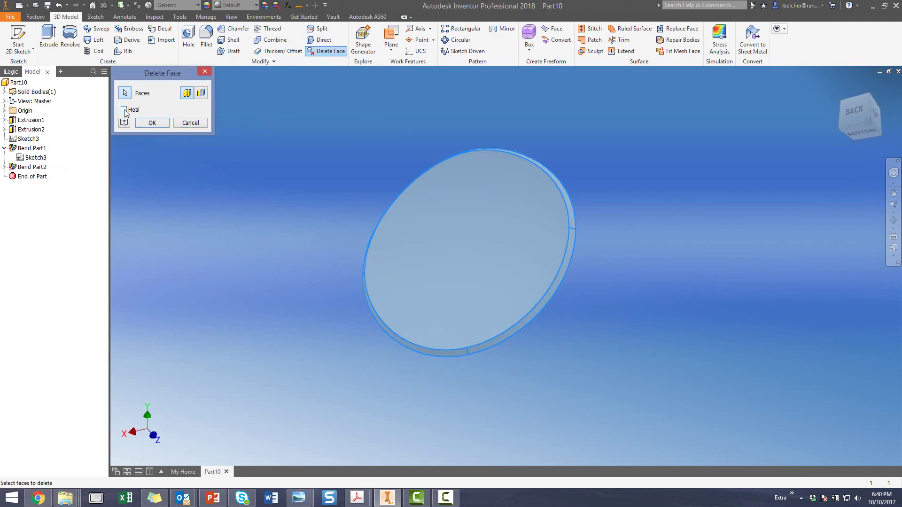
{"action": "left_click", "coordinate": [151, 122]}
{"action": "mouse_move", "coordinate": [197, 166]}
{"action": "middle_mouse_down", "text": "shift"}
{"action": "mouse_move", "coordinate": [529, 249]}
{"action": "mouse_move", "coordinate": [371, 307]}
{"action": "middle_mouse_up", "text": "shift"}
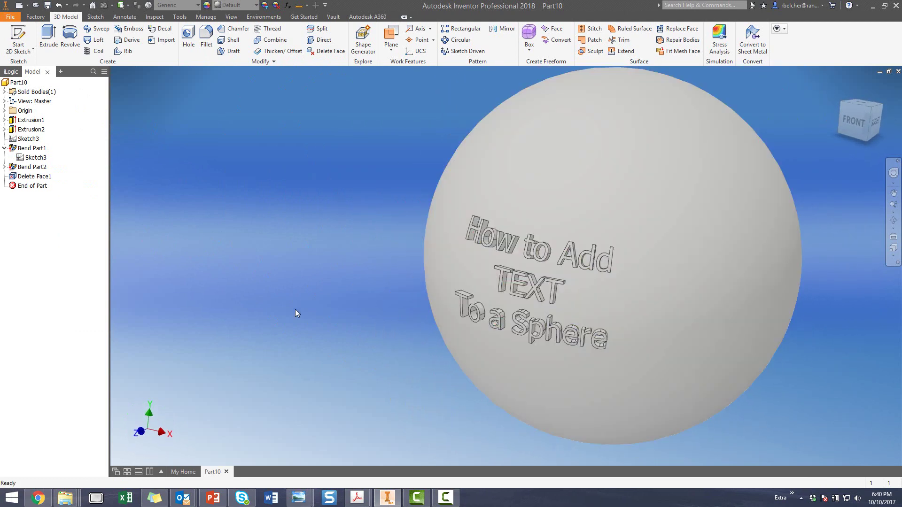